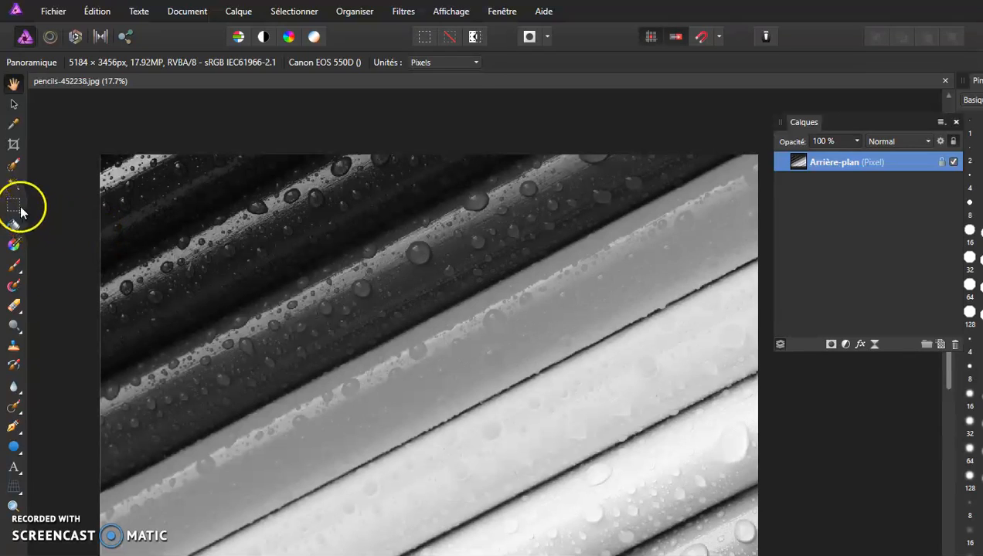
Outline the dark pencil in the image's upper-left corner with the polygonal freehand selection (Outil Sélection à main levée)
{"action": "left_click", "coordinate": [20, 209]}
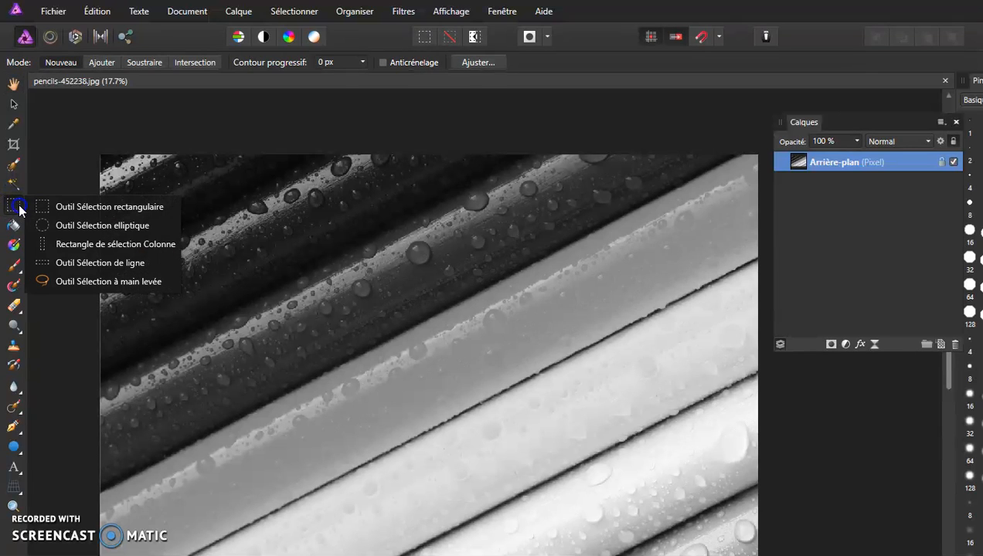
{"action": "left_click", "coordinate": [82, 283]}
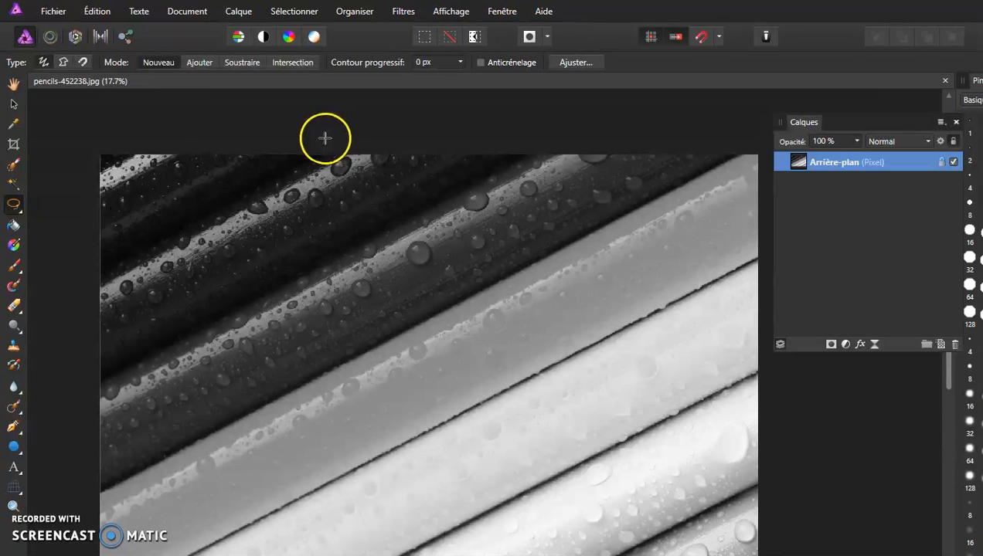
{"action": "left_click", "coordinate": [76, 136]}
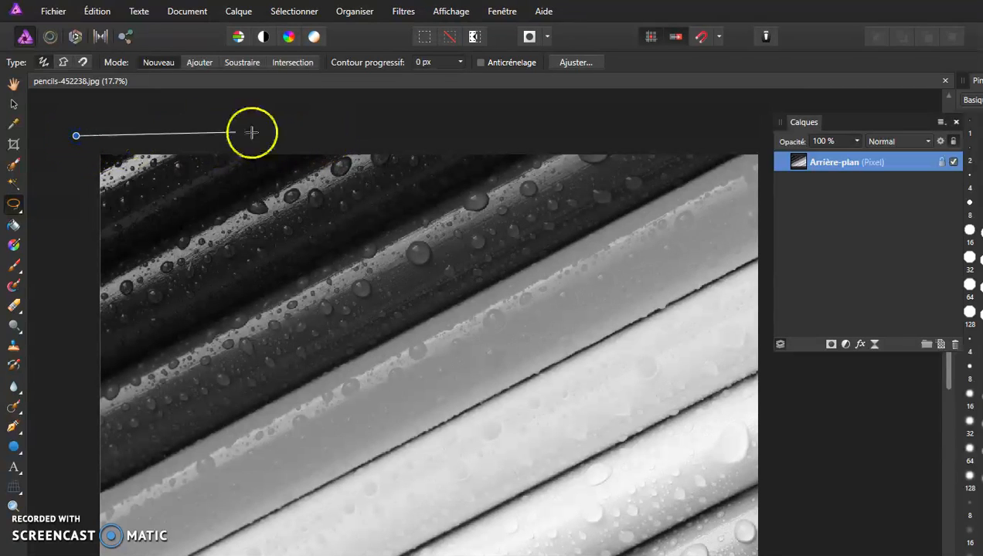
{"action": "left_click", "coordinate": [346, 139]}
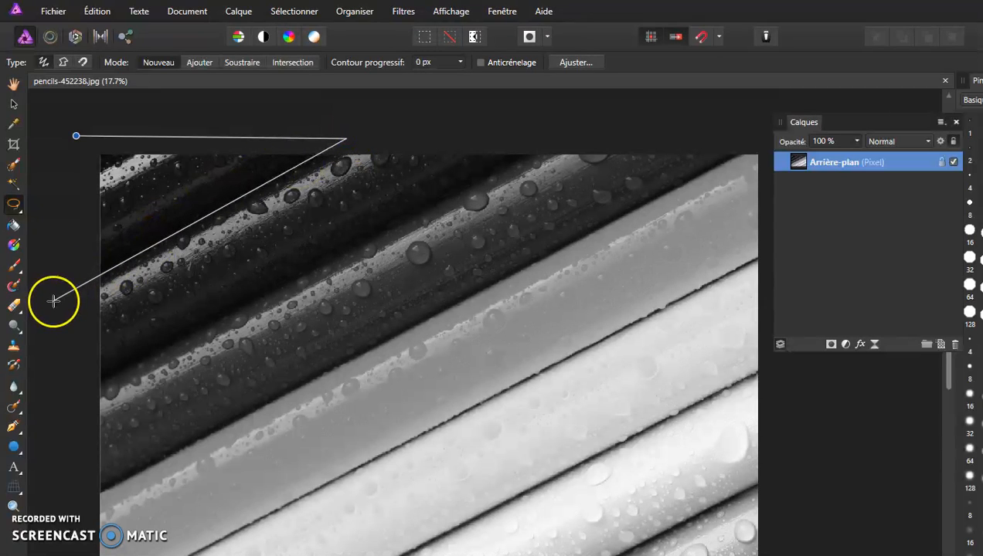
{"action": "left_click", "coordinate": [76, 137]}
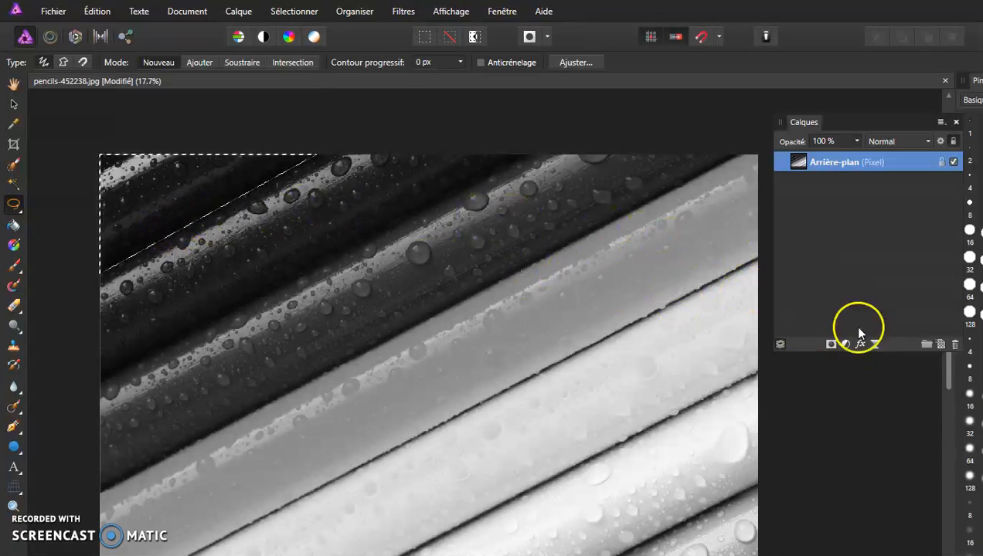
Add a Recolorer adjustment to the selected corner pencil with hue 194,8° and saturation 100 %
{"action": "left_click", "coordinate": [844, 345]}
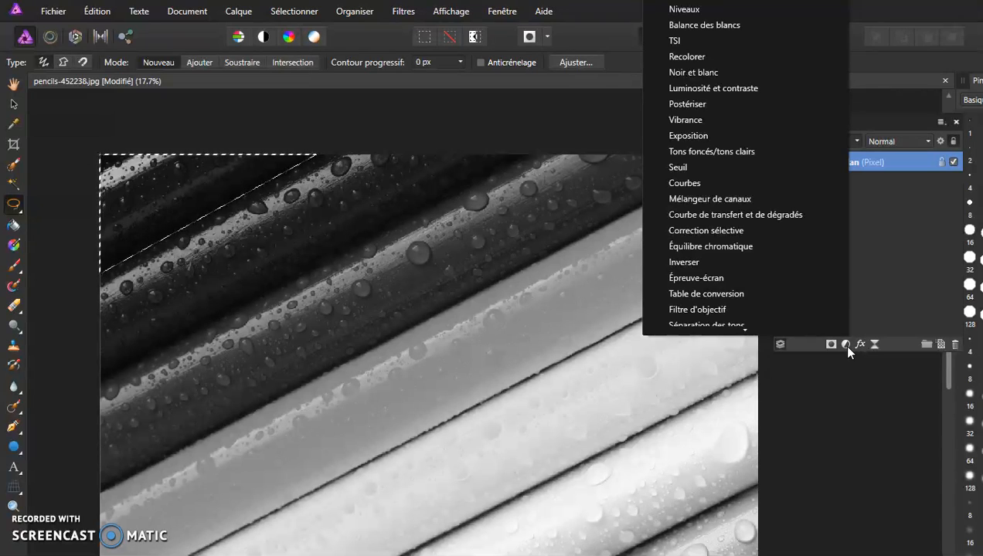
{"action": "left_click", "coordinate": [703, 60]}
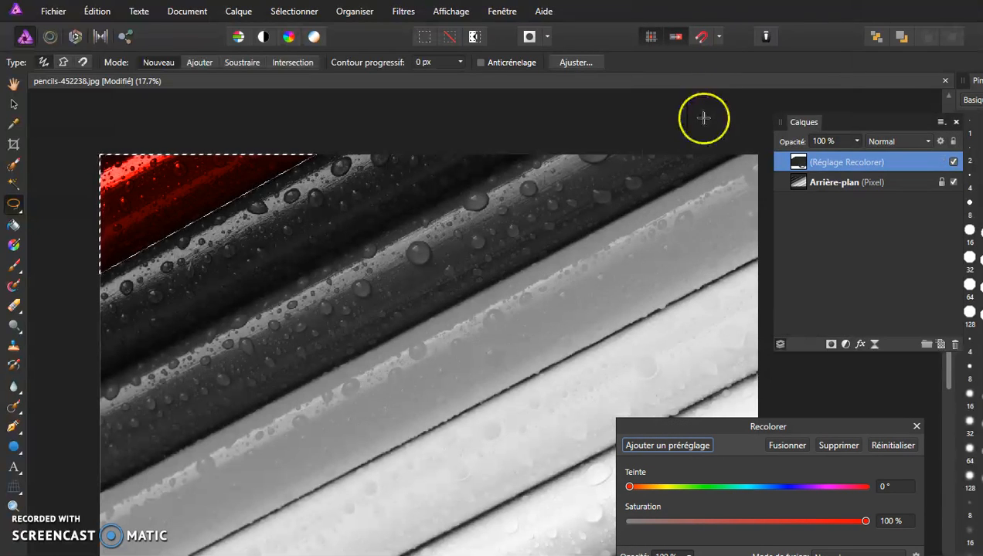
{"action": "left_click_drag", "start_coordinate": [724, 424], "coordinate": [568, 325]}
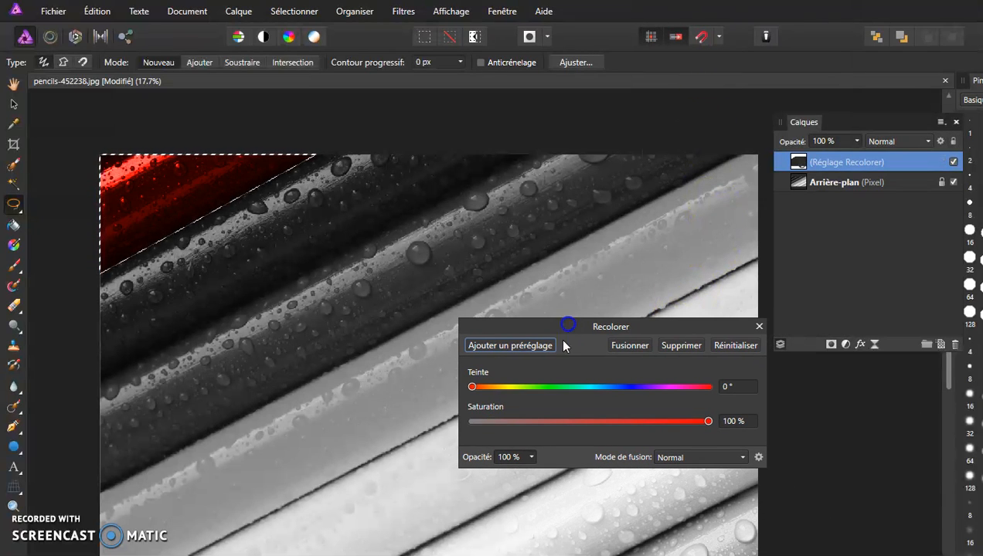
{"action": "left_click_drag", "start_coordinate": [477, 389], "coordinate": [601, 395]}
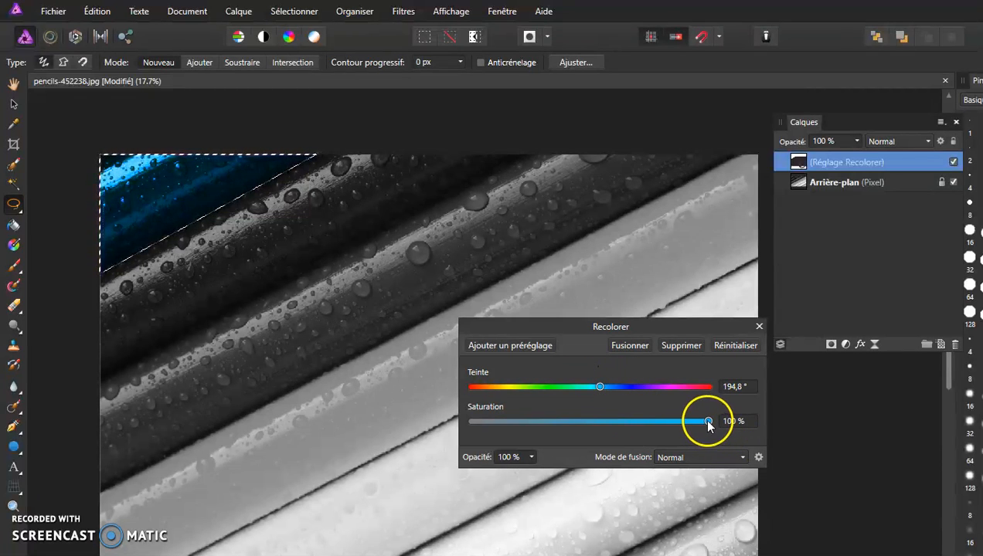
{"action": "left_click_drag", "start_coordinate": [708, 422], "coordinate": [640, 425]}
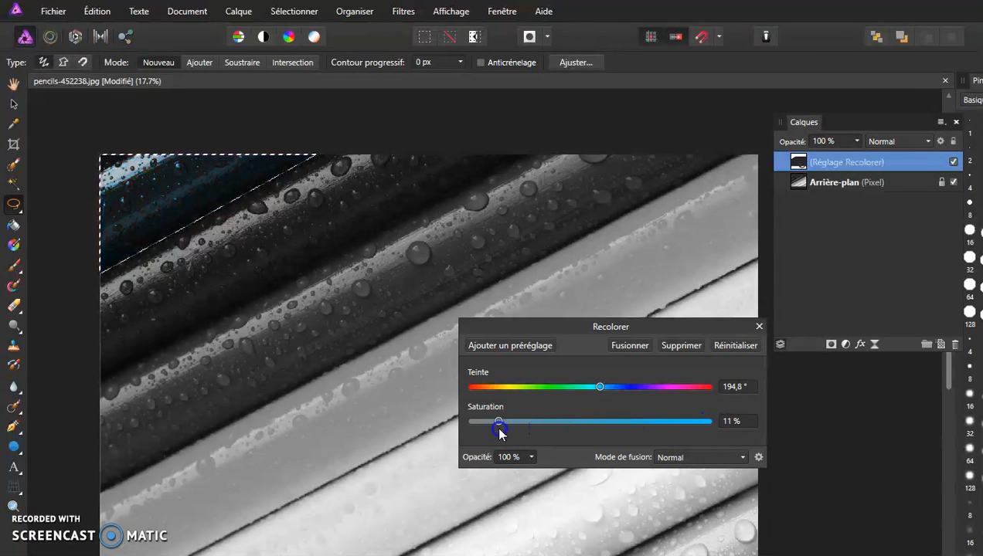
{"action": "left_click", "coordinate": [613, 454]}
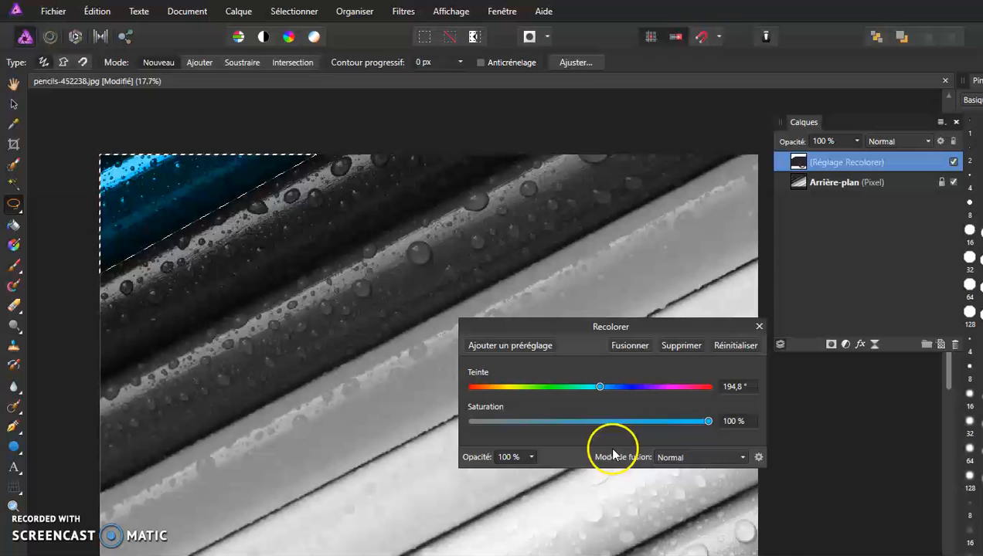
{"action": "left_click", "coordinate": [760, 327]}
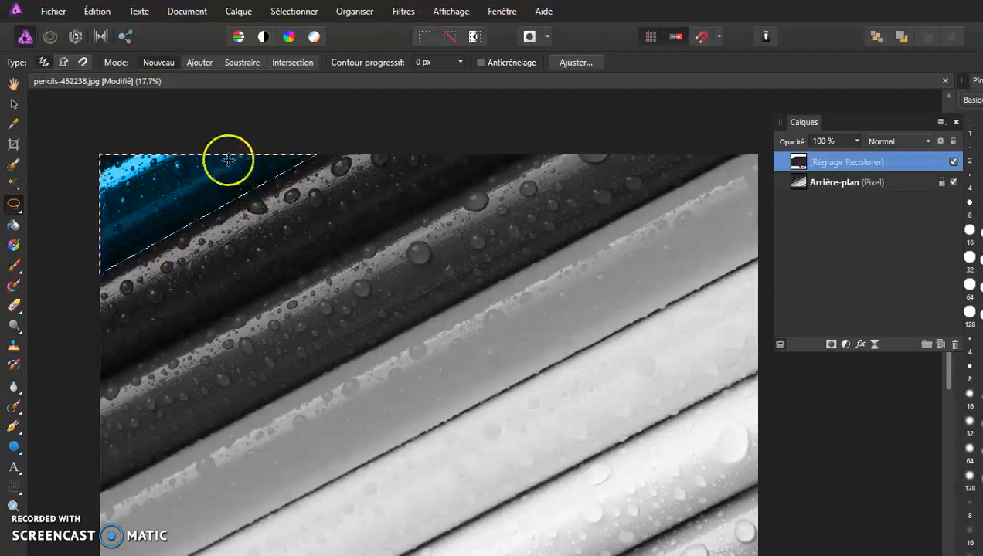
Invert the pixel selection and restrict it to the second pencil, directly below the blue one
{"action": "left_click", "coordinate": [295, 11]}
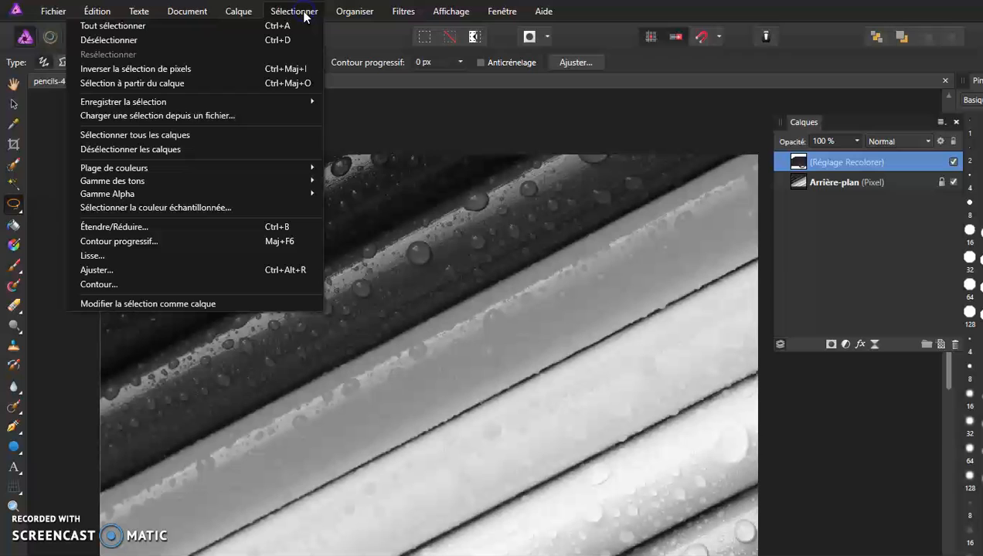
{"action": "left_click", "coordinate": [186, 69]}
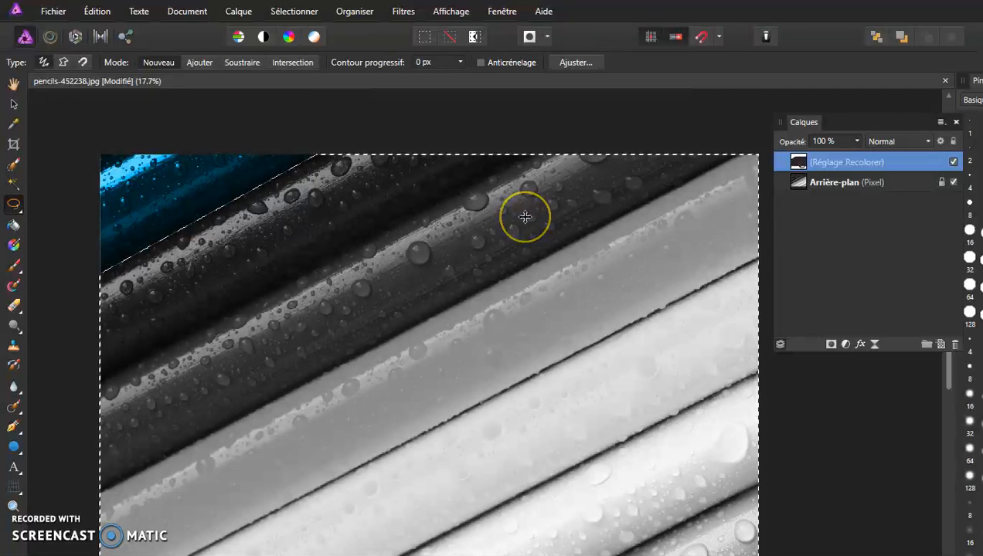
{"action": "key", "text": "ctrl+minus"}
{"action": "scroll", "coordinate": [402, 317], "scroll_direction": "down", "scroll_amount": 3}
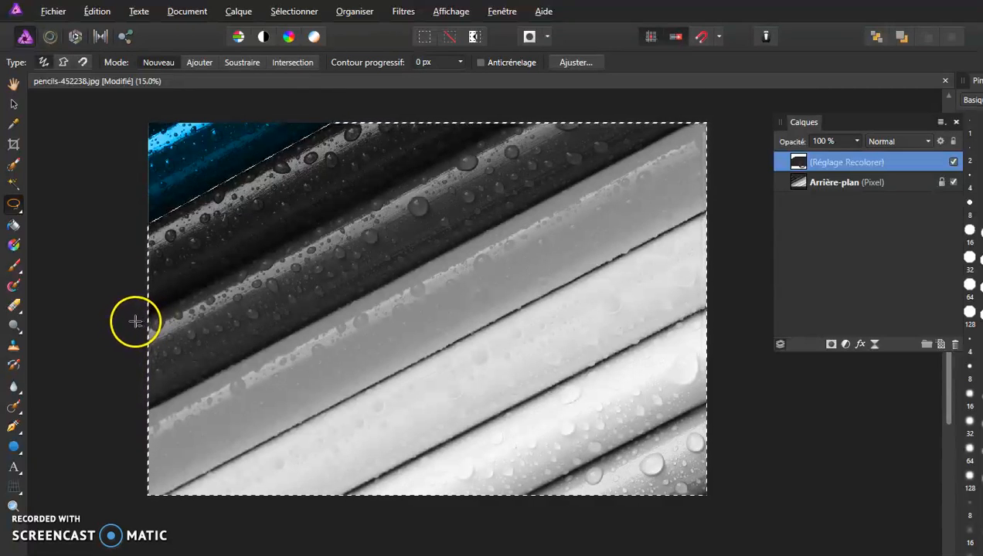
{"action": "mouse_move", "coordinate": [160, 310]}
{"action": "left_mouse_down"}
{"action": "mouse_move", "coordinate": [552, 103]}
{"action": "mouse_move", "coordinate": [743, 106]}
{"action": "mouse_move", "coordinate": [712, 245]}
{"action": "mouse_move", "coordinate": [761, 536]}
{"action": "mouse_move", "coordinate": [274, 521]}
{"action": "mouse_move", "coordinate": [101, 535]}
{"action": "mouse_move", "coordinate": [136, 320]}
{"action": "left_mouse_up"}
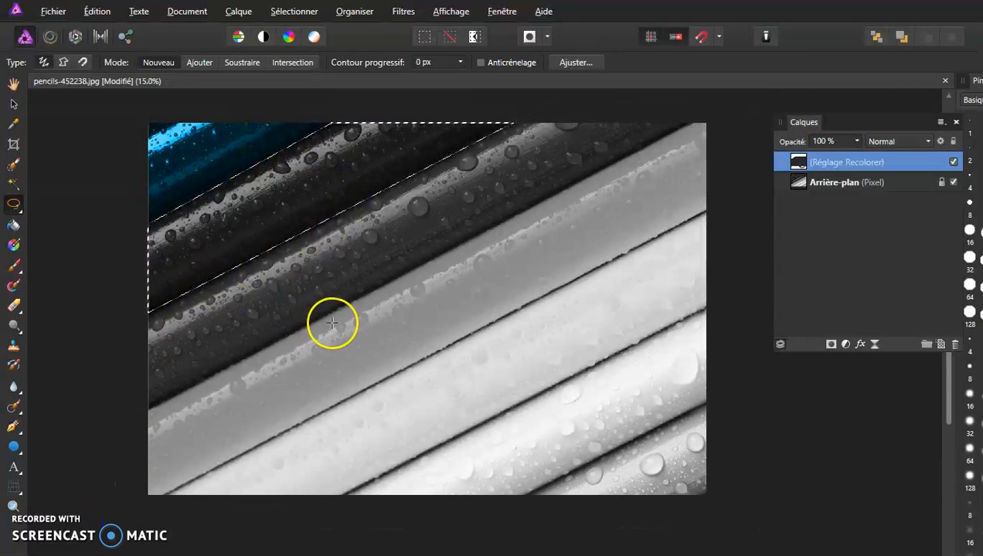
Add a Recolorer adjustment to the selected second pencil with hue 76,6° for a yellow-green colour
{"action": "left_click", "coordinate": [846, 345]}
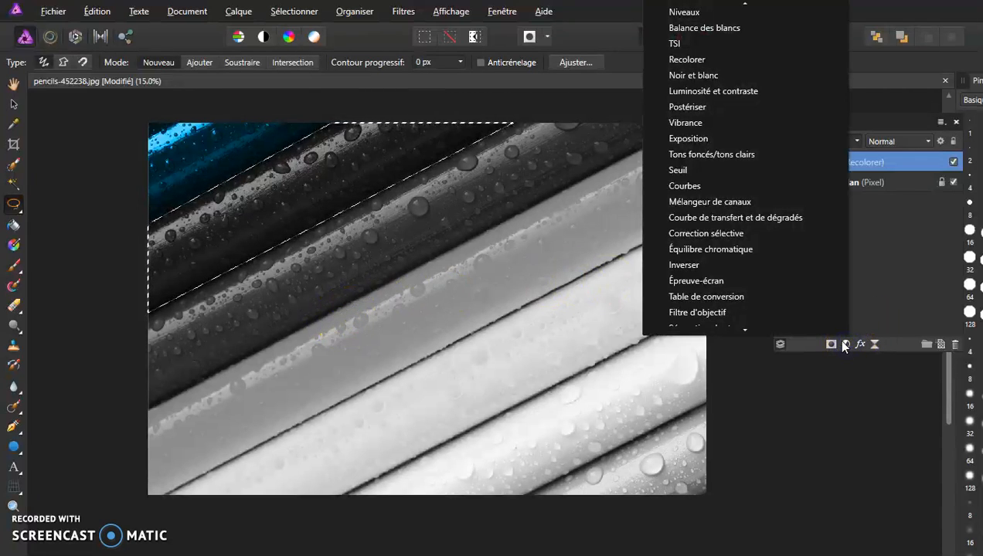
{"action": "left_click", "coordinate": [696, 50]}
{"action": "left_click", "coordinate": [538, 331]}
{"action": "left_click_drag", "start_coordinate": [479, 390], "coordinate": [523, 389]}
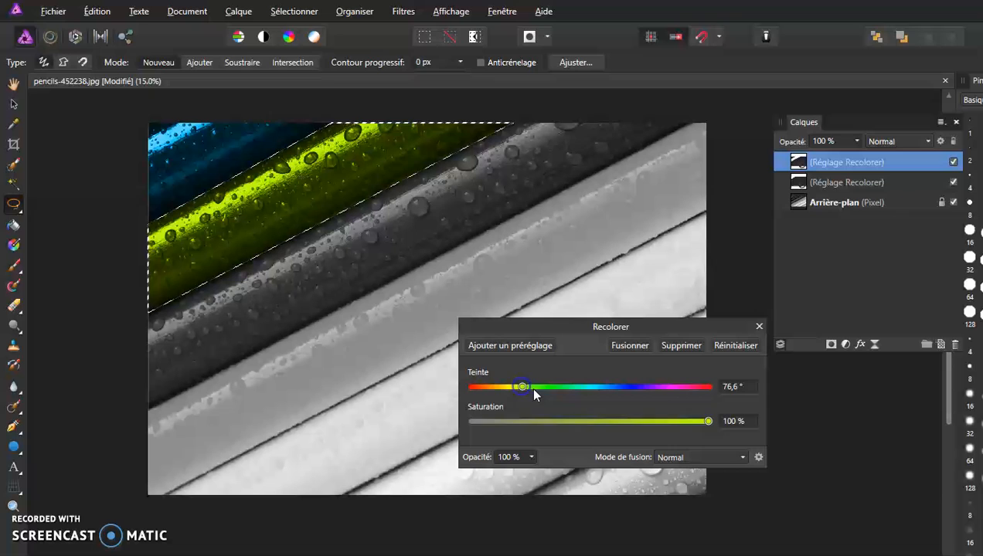
{"action": "left_click", "coordinate": [758, 326]}
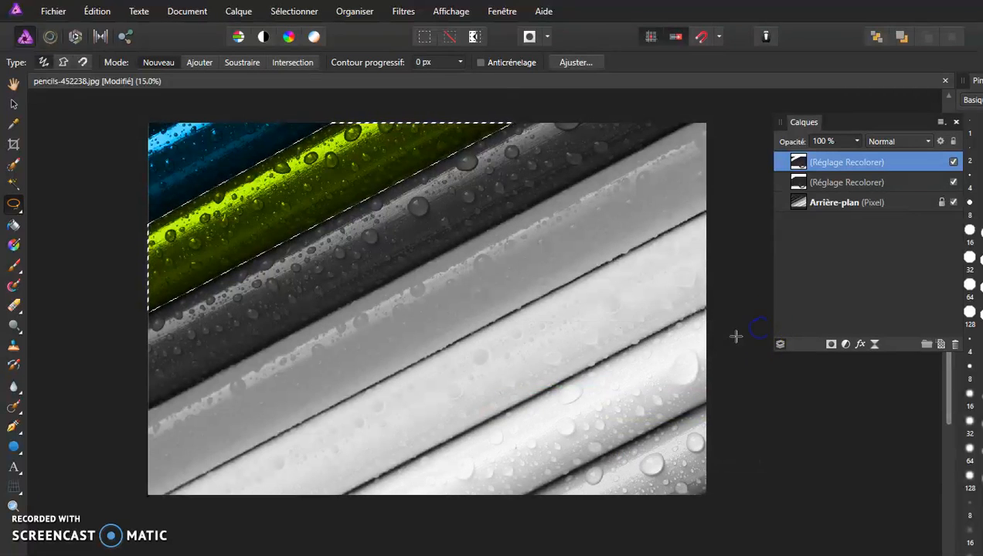
Invert the pixel selection and remove the areas on either side so that only the third pencil is selected
{"action": "left_click", "coordinate": [290, 12]}
{"action": "left_click", "coordinate": [204, 68]}
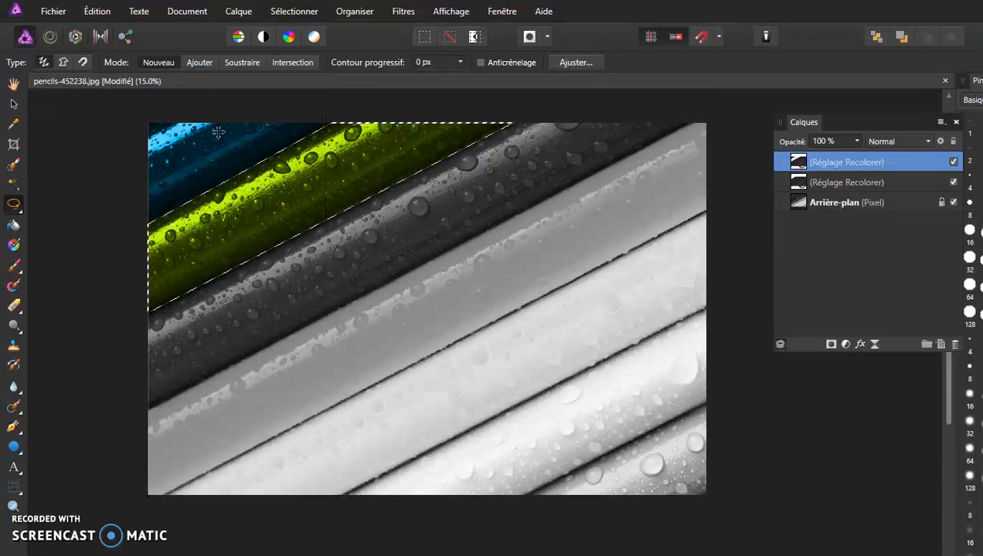
{"action": "left_click", "coordinate": [140, 414]}
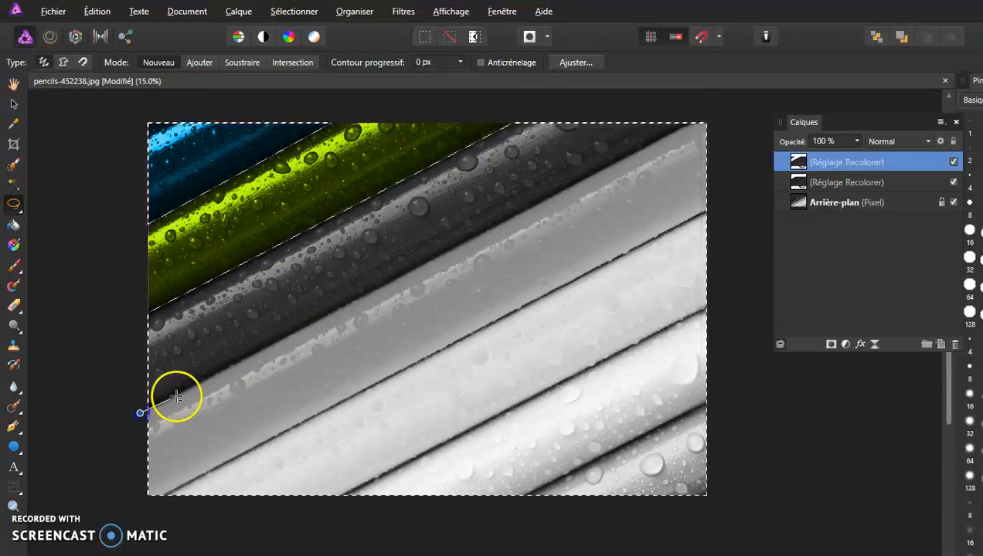
{"action": "left_click", "coordinate": [720, 110]}
{"action": "left_click", "coordinate": [731, 528]}
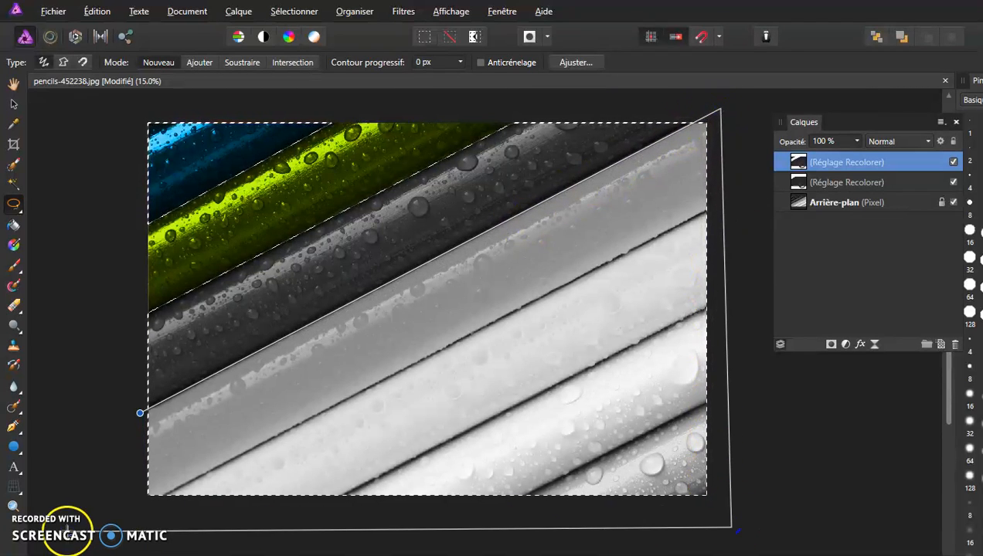
{"action": "left_click", "coordinate": [139, 413]}
{"action": "left_click", "coordinate": [104, 137]}
{"action": "left_click", "coordinate": [103, 287]}
{"action": "left_click", "coordinate": [400, 104]}
{"action": "left_click", "coordinate": [114, 97]}
{"action": "left_click", "coordinate": [104, 137]}
{"action": "left_click", "coordinate": [375, 159]}
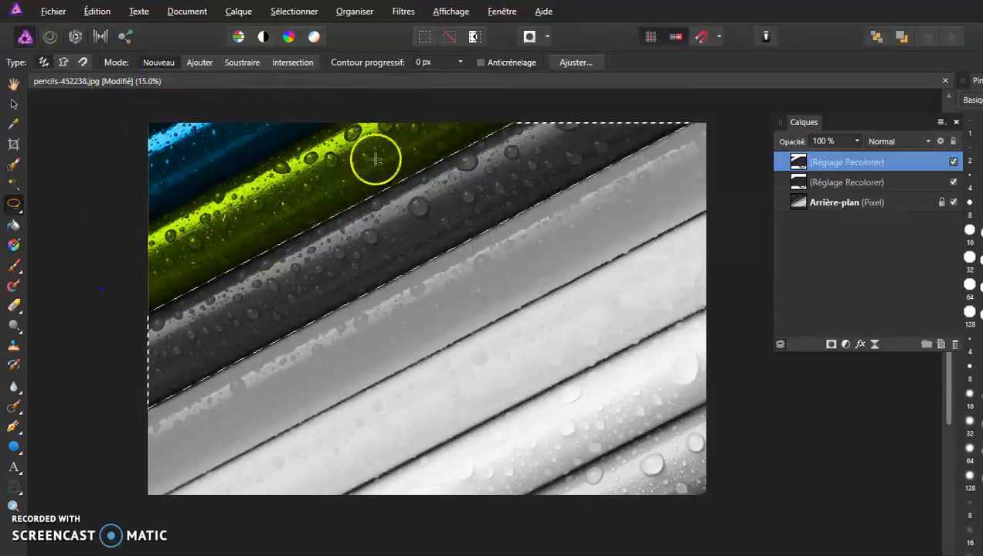
Add a Recolorer adjustment to the selected third pencil with hue 0° and saturation about 96 %, and deselect
{"action": "left_click", "coordinate": [846, 345]}
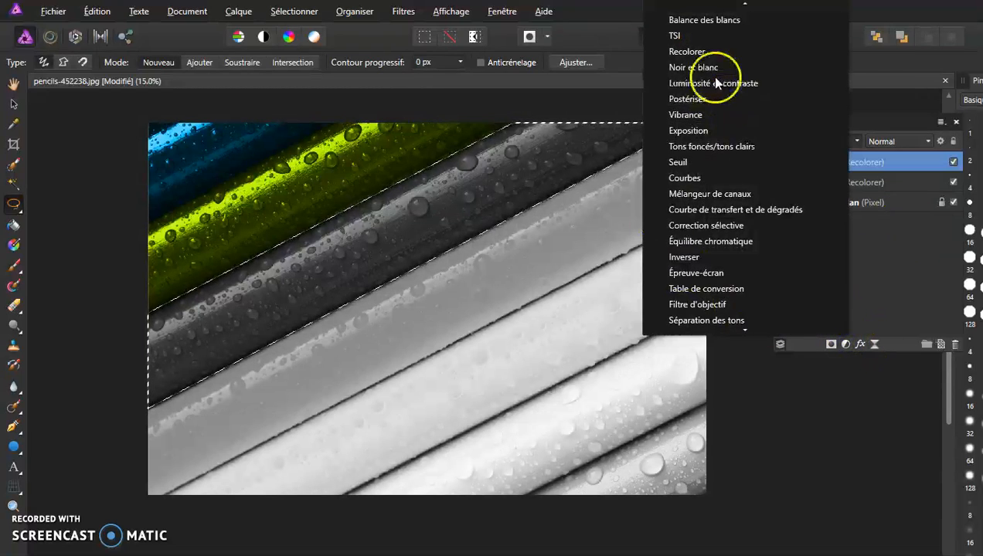
{"action": "left_click", "coordinate": [699, 48]}
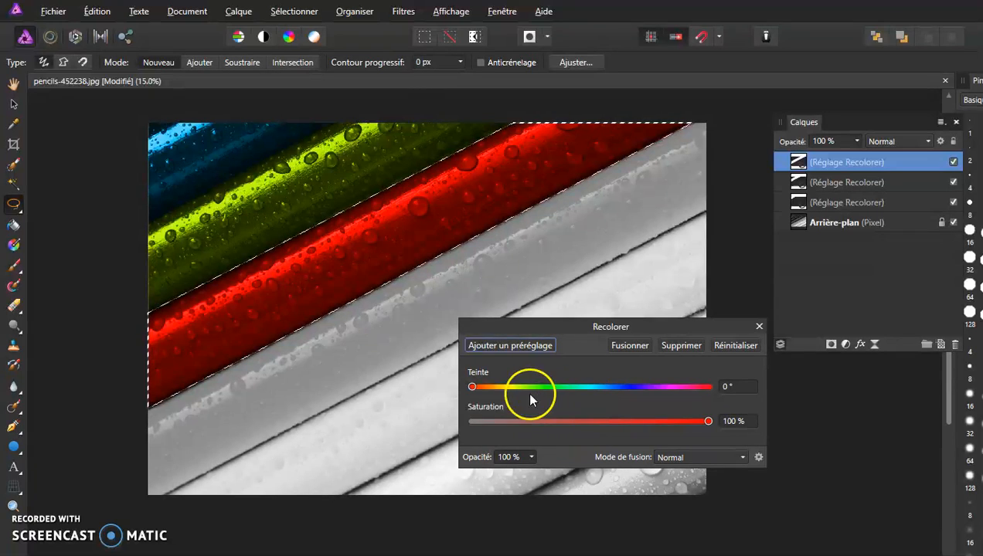
{"action": "left_click", "coordinate": [711, 422]}
{"action": "left_click_drag", "start_coordinate": [705, 425], "coordinate": [702, 425]}
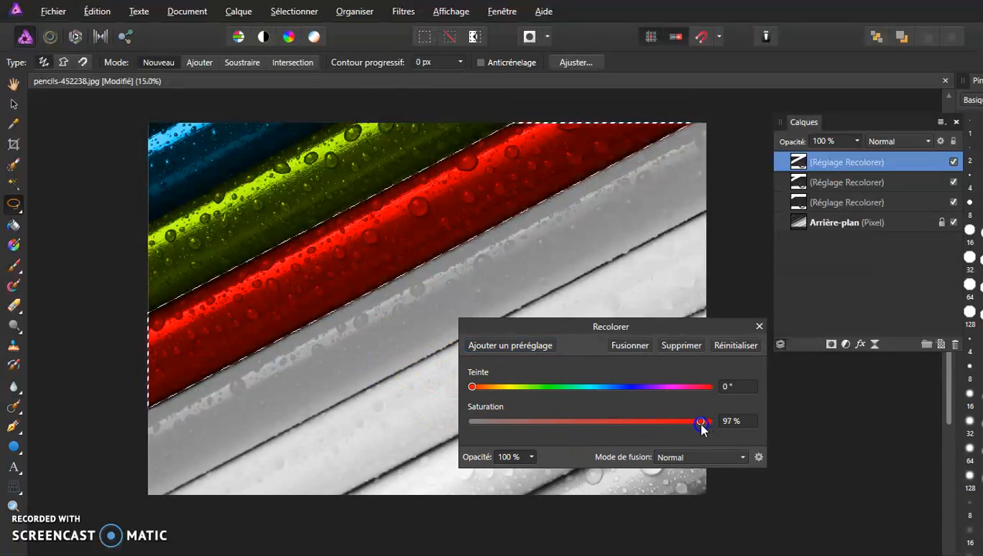
{"action": "left_click", "coordinate": [756, 323]}
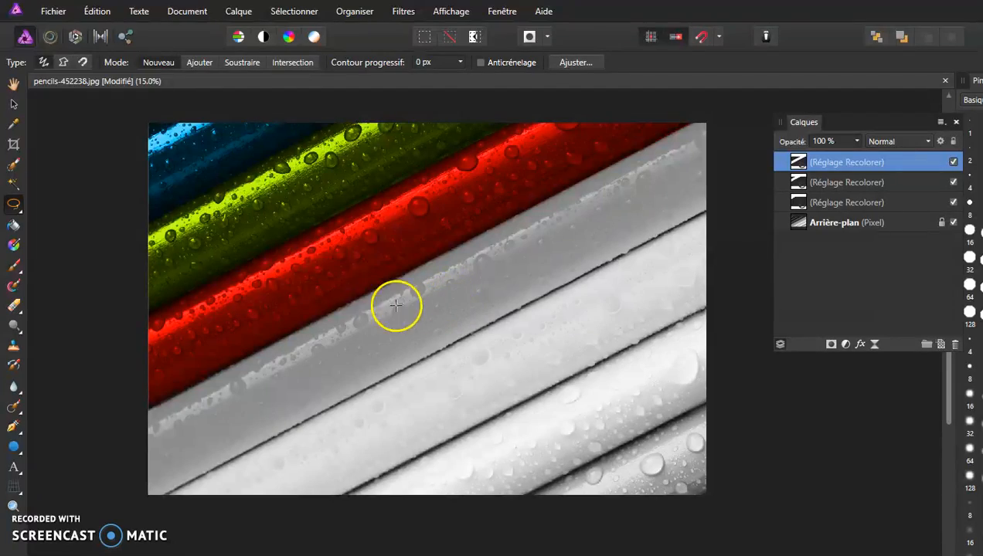
Check the pencil edges up close and set the hue of the second pencil's Recolorer adjustment to 55,8° for yellow
{"action": "left_click_drag", "start_coordinate": [267, 215], "coordinate": [499, 204]}
{"action": "left_click_drag", "start_coordinate": [428, 238], "coordinate": [395, 409]}
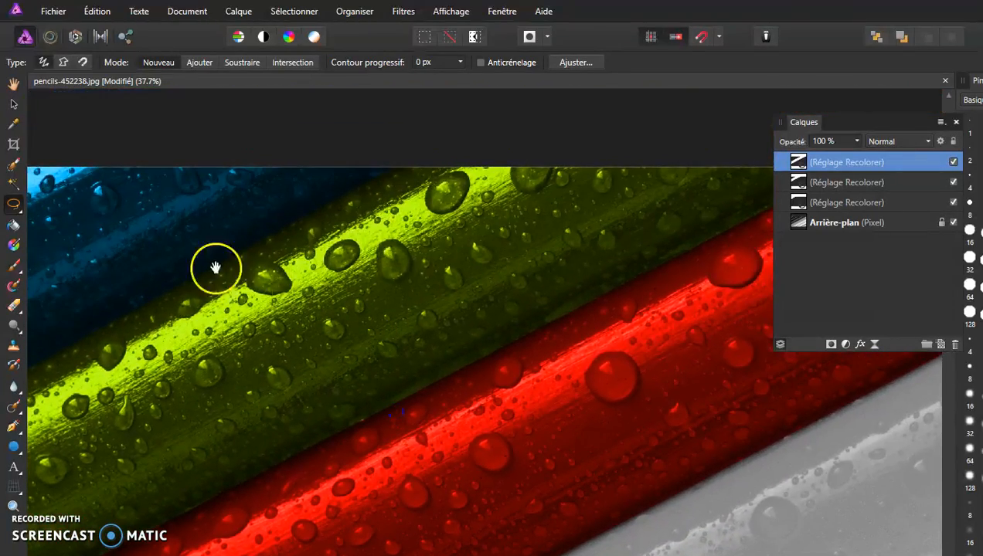
{"action": "left_click_drag", "start_coordinate": [652, 462], "coordinate": [635, 358]}
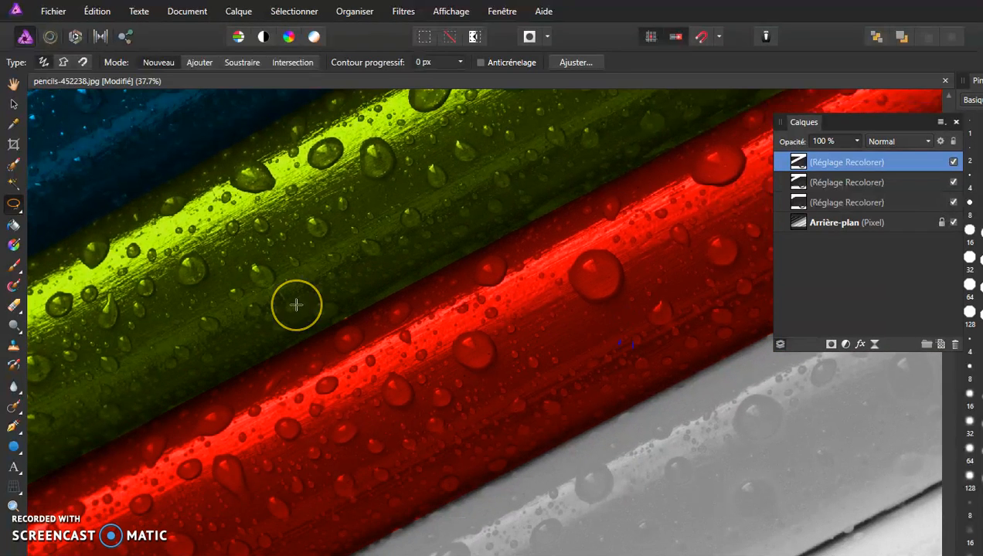
{"action": "scroll", "coordinate": [296, 304], "scroll_direction": "down", "scroll_amount": 3}
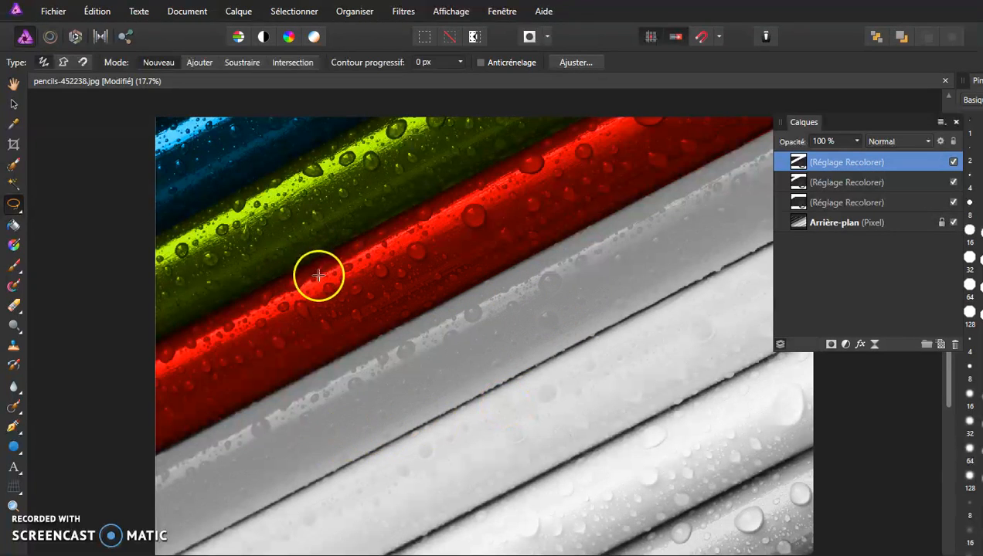
{"action": "double_click", "coordinate": [800, 183]}
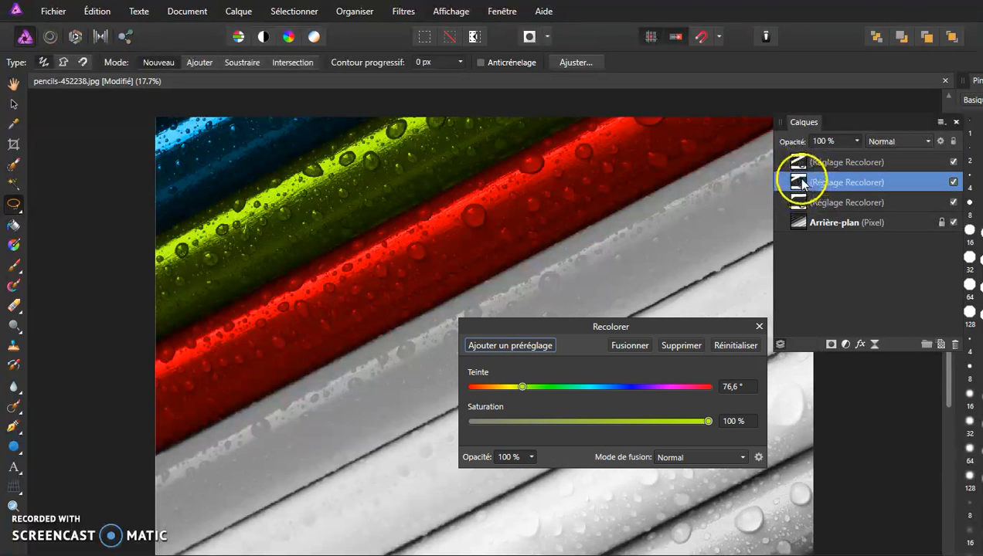
{"action": "left_click_drag", "start_coordinate": [521, 387], "coordinate": [509, 391]}
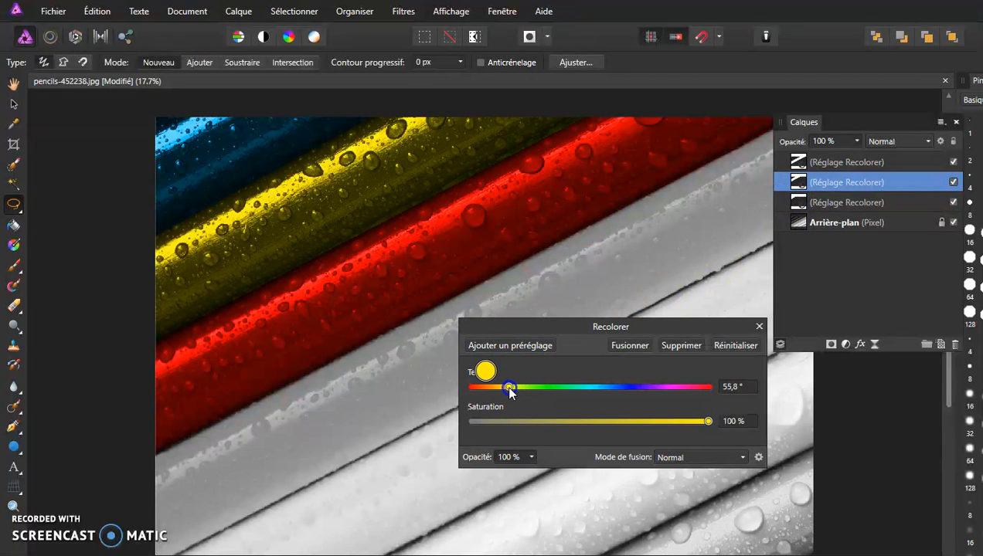
{"action": "left_click", "coordinate": [759, 326]}
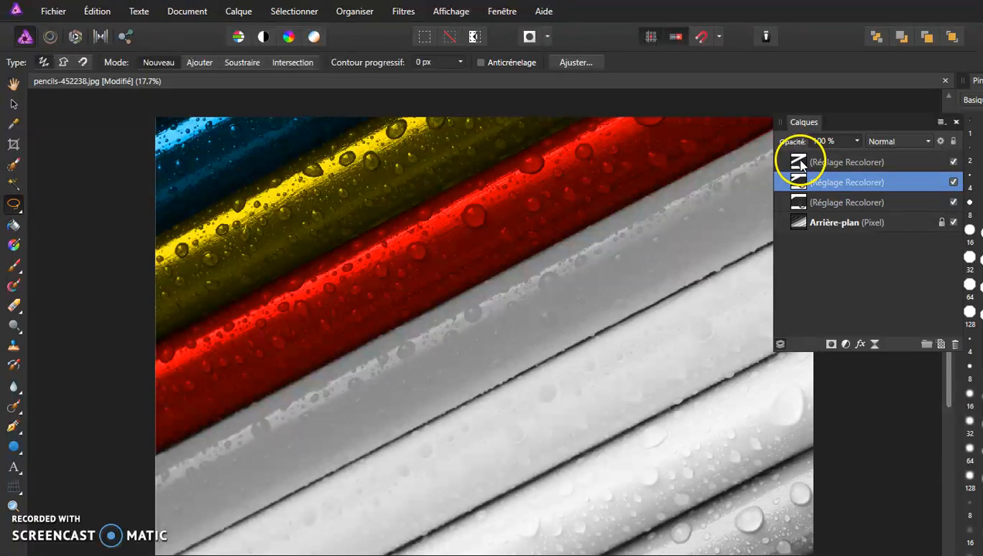
Set the third pencil's Recolorer adjustment to hue 10,9° and saturation 100 % for an orange-red colour
{"action": "double_click", "coordinate": [798, 162]}
{"action": "left_click_drag", "start_coordinate": [476, 393], "coordinate": [484, 393]}
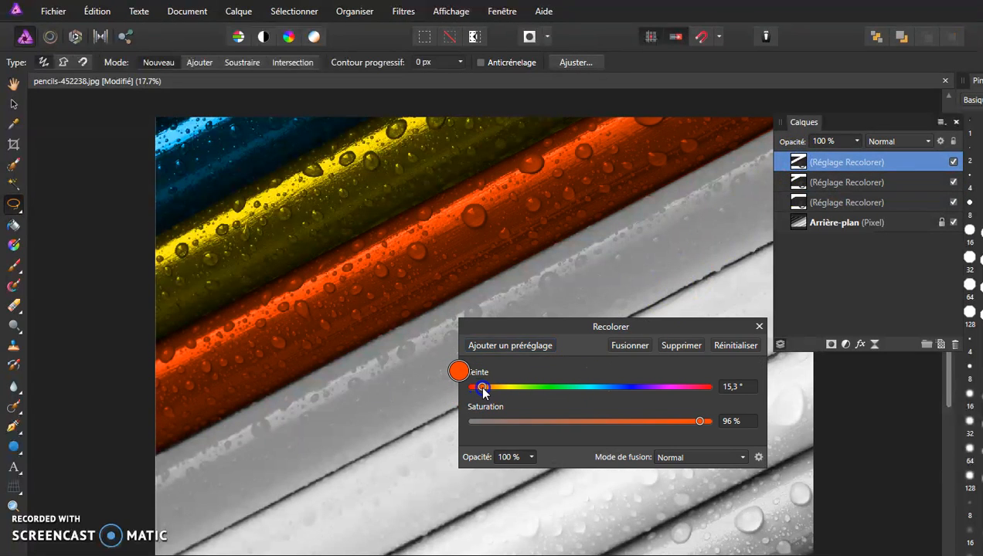
{"action": "left_click", "coordinate": [699, 422]}
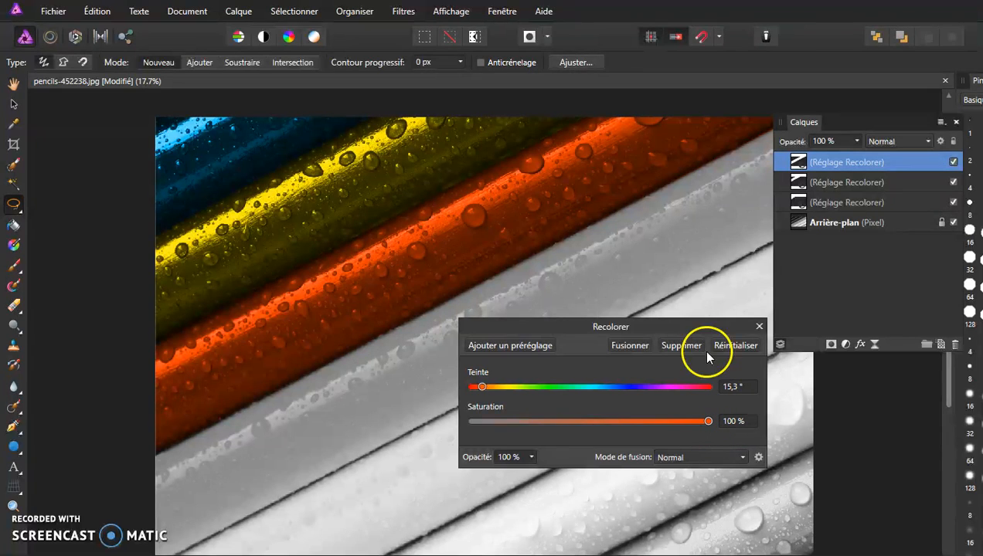
{"action": "left_click_drag", "start_coordinate": [489, 394], "coordinate": [480, 392]}
{"action": "left_click", "coordinate": [760, 327]}
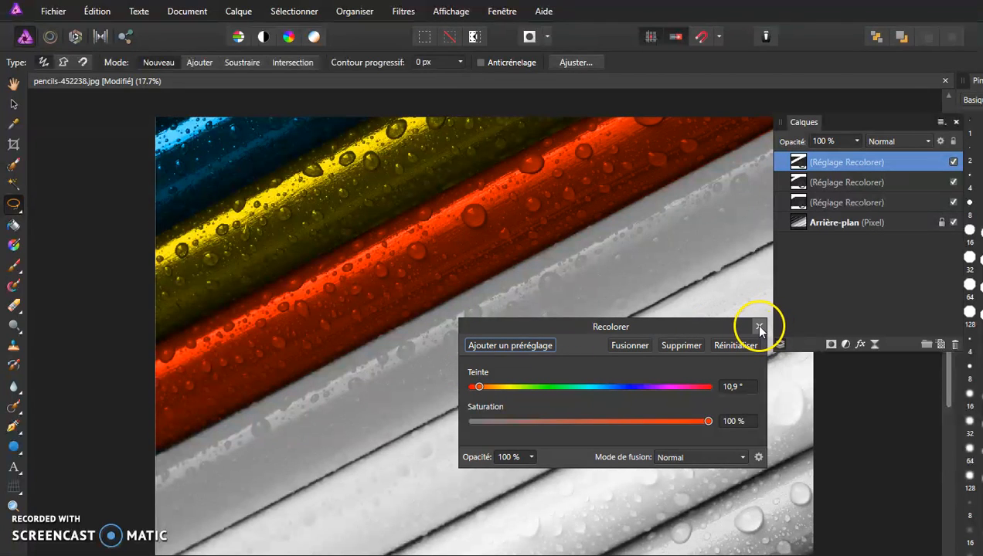
{"action": "left_click", "coordinate": [759, 327]}
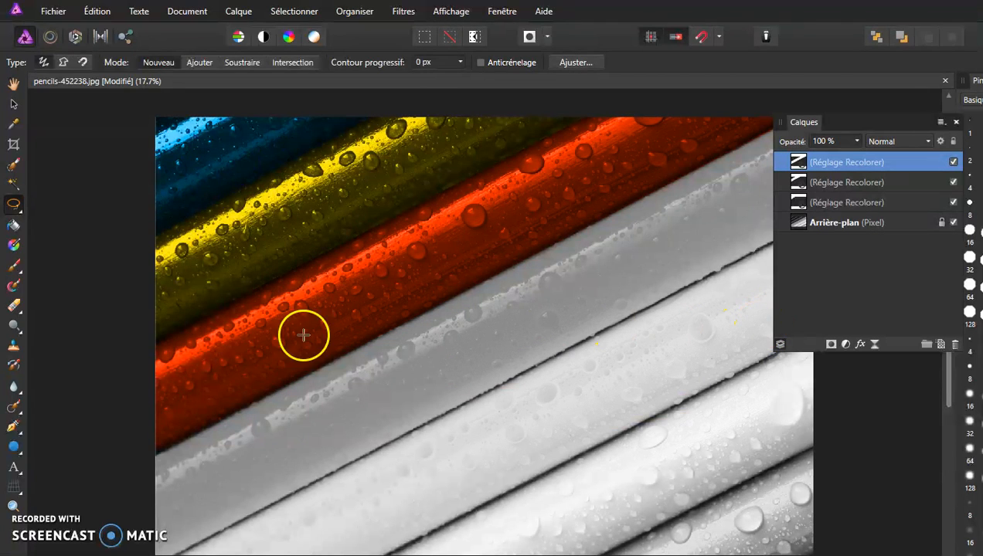